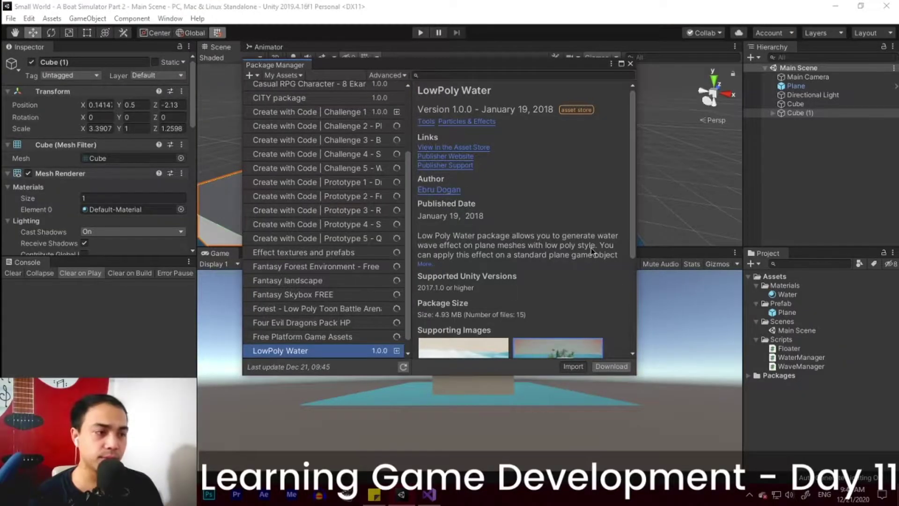
# Step: Import the LowPoly Water and POLYGRUNT - Low Poly Boat packages, with all the boat package's files, into the project
pyautogui.click(573, 366)
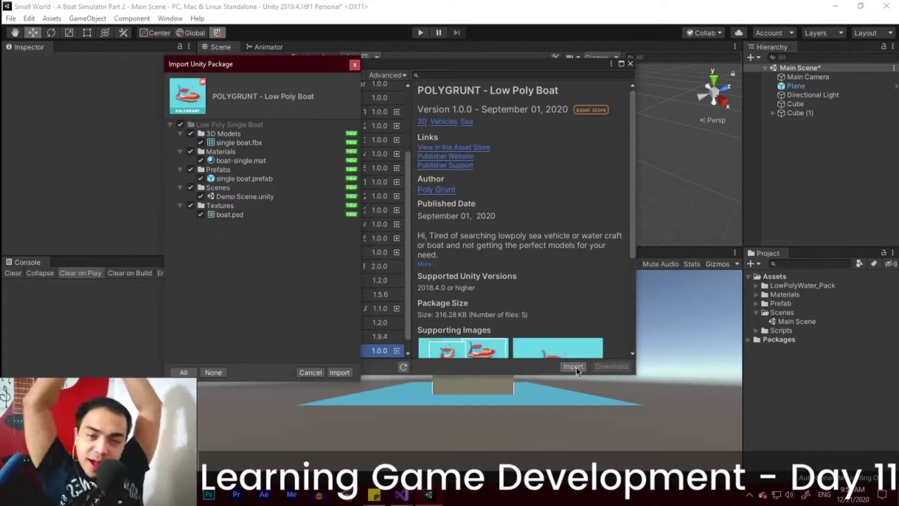
pyautogui.click(339, 372)
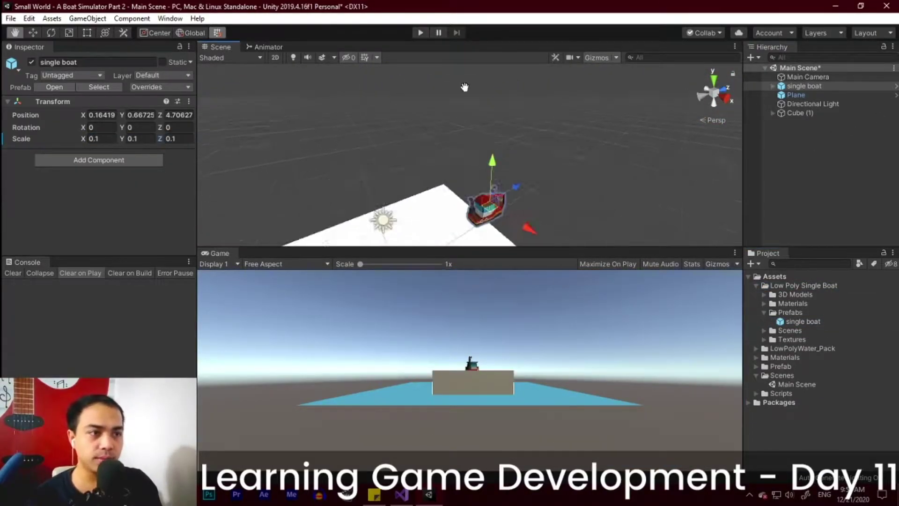
# Step: Position the boat's front floaters, FloaterUL and FloaterUR, on opposite sides of the hull at Y 2 and Z 7
pyautogui.press('w')
pyautogui.press('f')
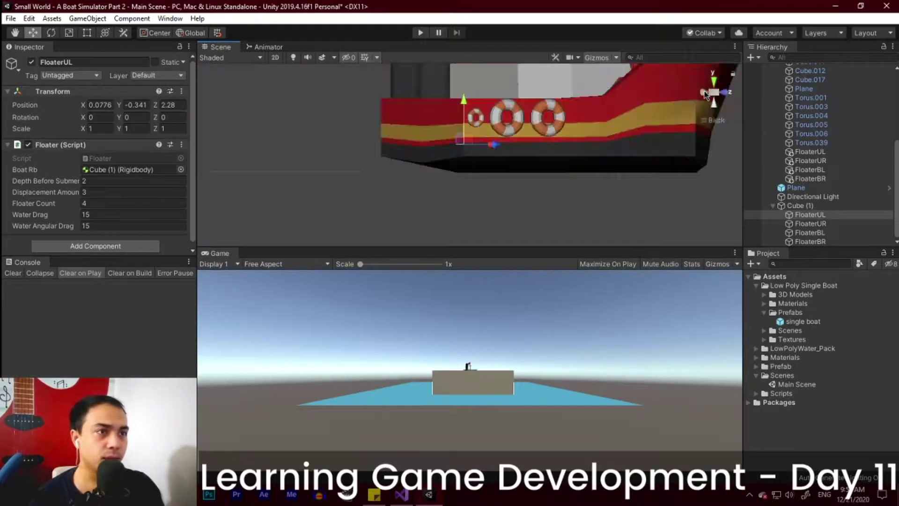
pyautogui.click(706, 93)
pyautogui.click(810, 152)
pyautogui.scroll(5, 472, 100)
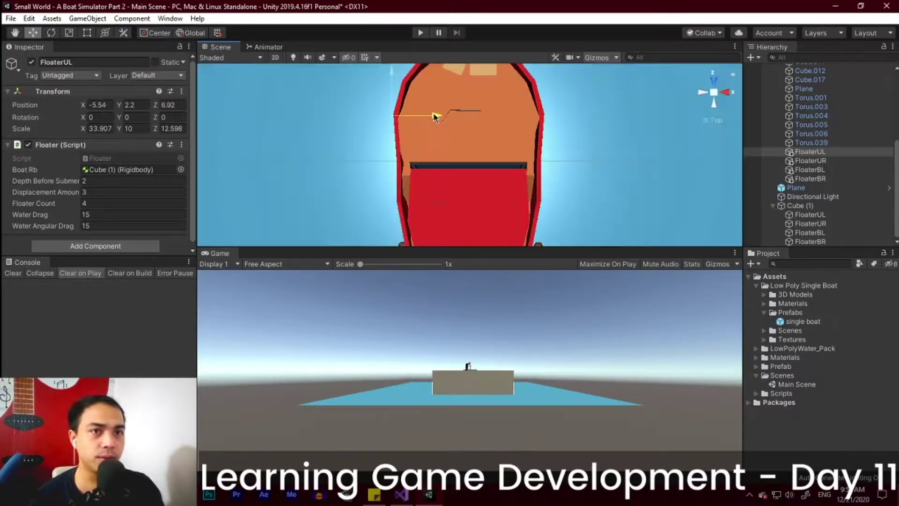
pyautogui.click(703, 92)
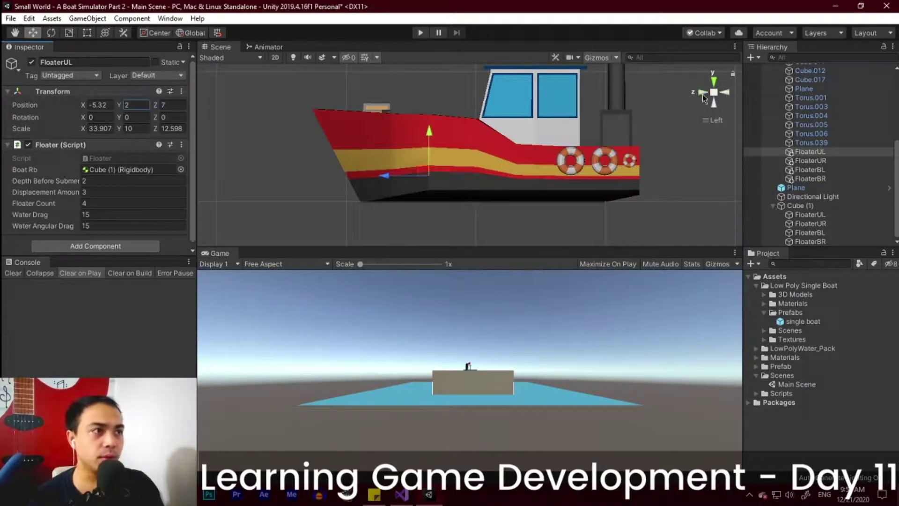
pyautogui.click(702, 93)
pyautogui.click(100, 105)
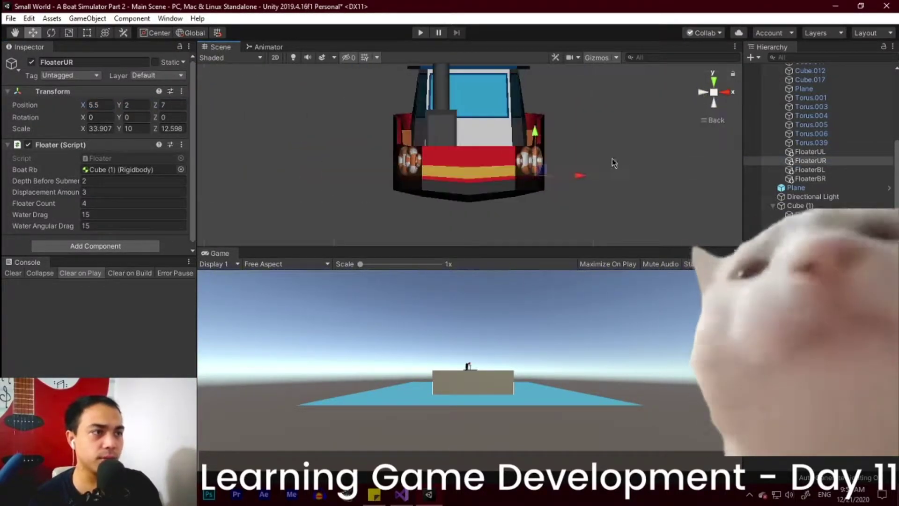
pyautogui.click(703, 94)
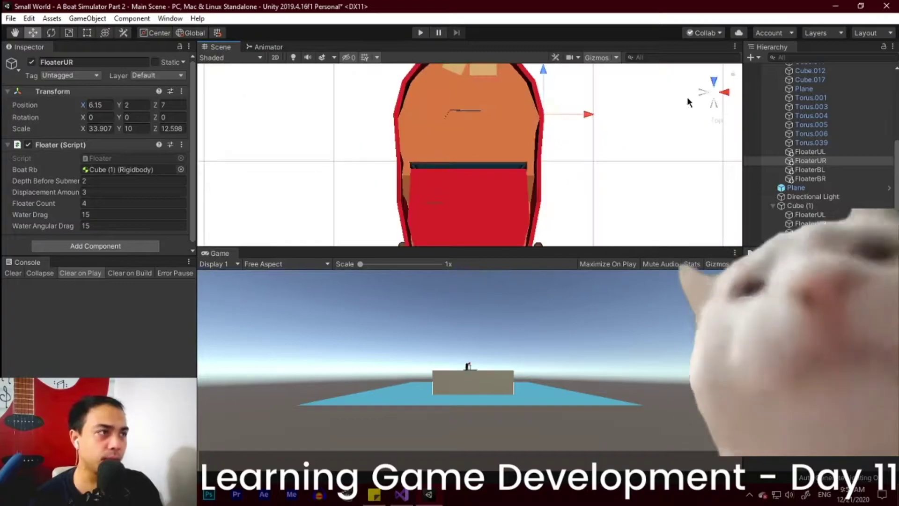
pyautogui.click(702, 102)
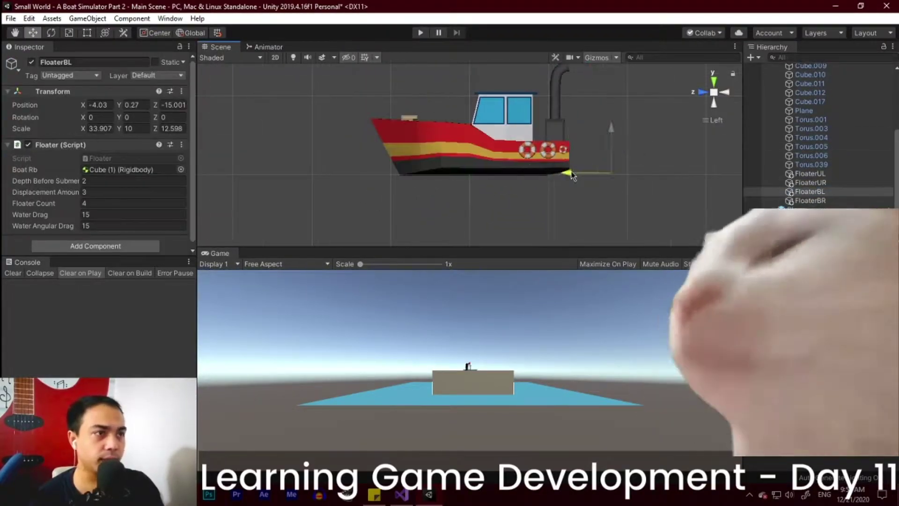
# Step: Place FloaterBL at the rear left corner of the boat's hull, at Y 2 and Z -9.12
pyautogui.scroll(3, 572, 176)
pyautogui.click(702, 92)
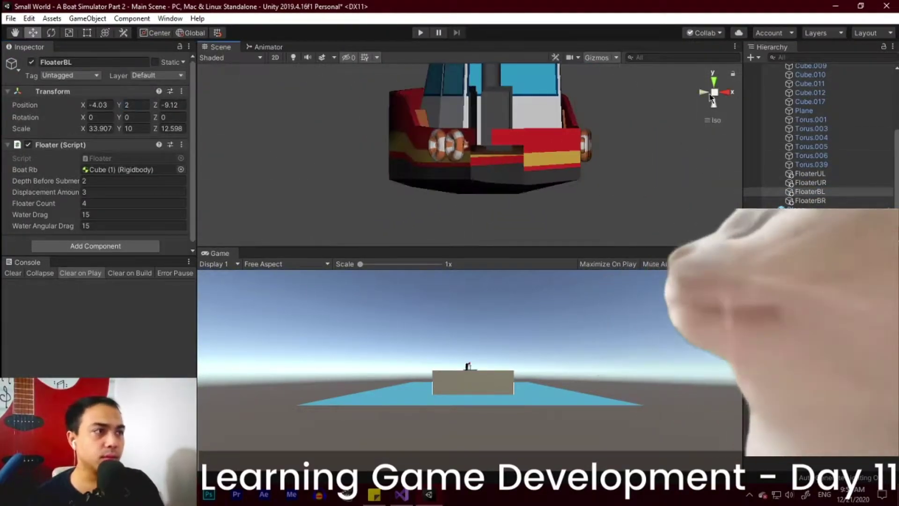
pyautogui.click(810, 182)
pyautogui.click(810, 192)
pyautogui.click(725, 96)
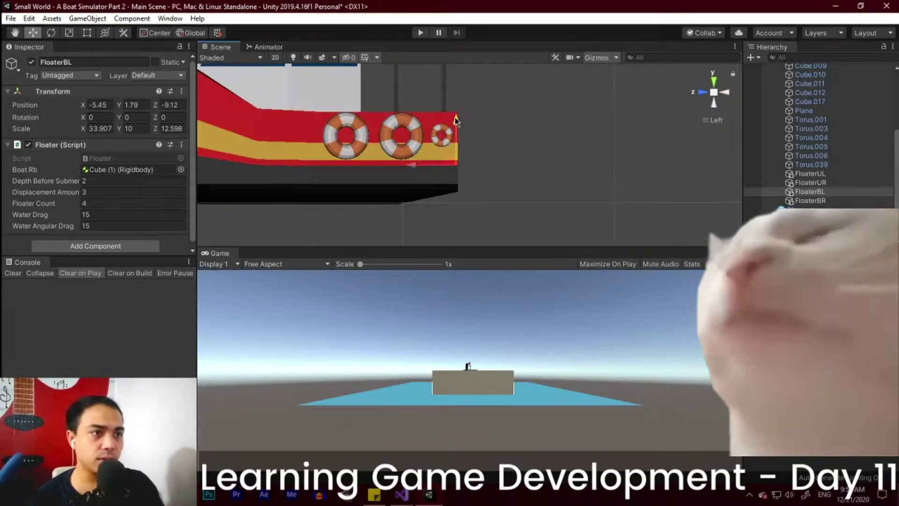
pyautogui.click(725, 96)
pyautogui.click(714, 91)
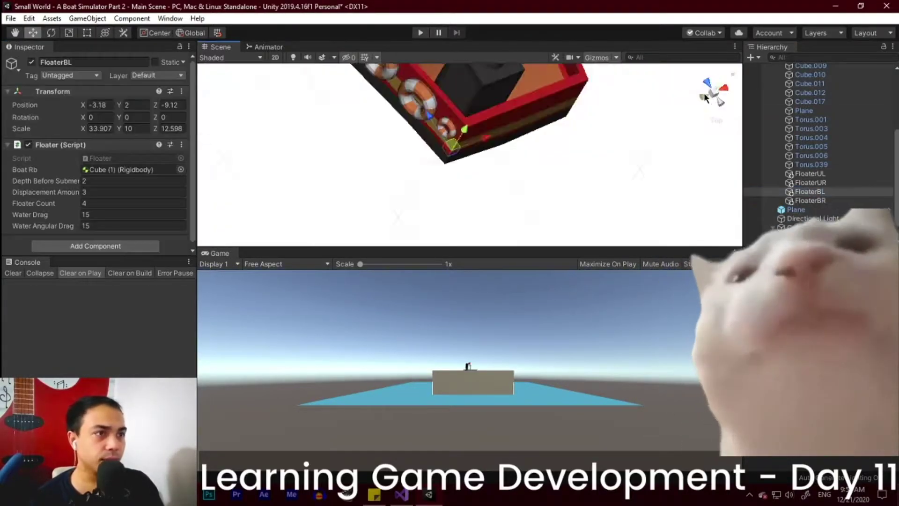
# Step: Place FloaterBR at the rear right corner of the boat's hull, at Y 2 and Z -9.12
pyautogui.click(810, 200)
pyautogui.click(725, 92)
pyautogui.scroll(5, 572, 155)
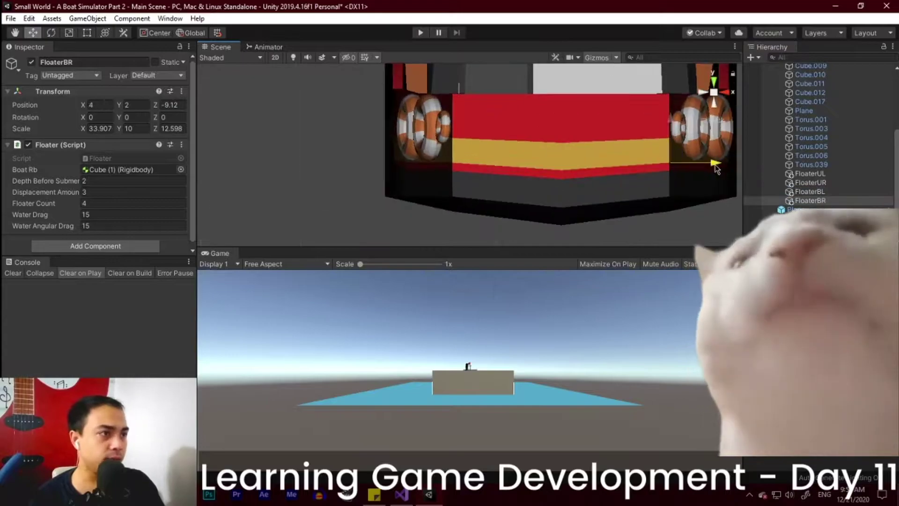
pyautogui.click(702, 92)
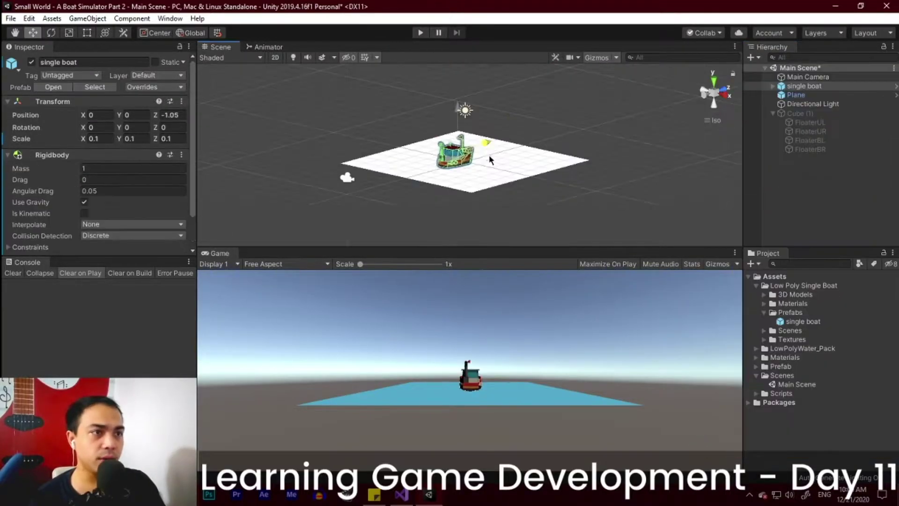
# Step: Set Water Drag and Water Angular Drag to 100 on the boat's four floaters and test the boat in play mode
pyautogui.click(420, 33)
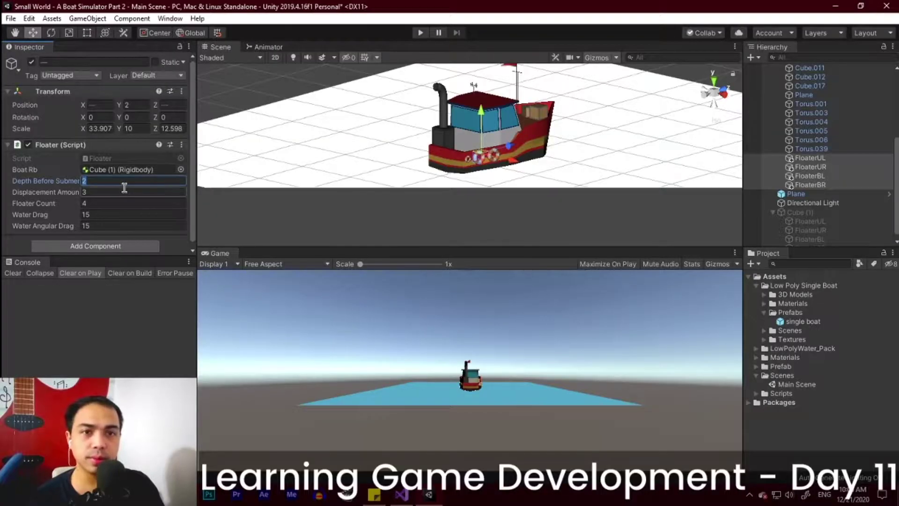
pyautogui.write('100')
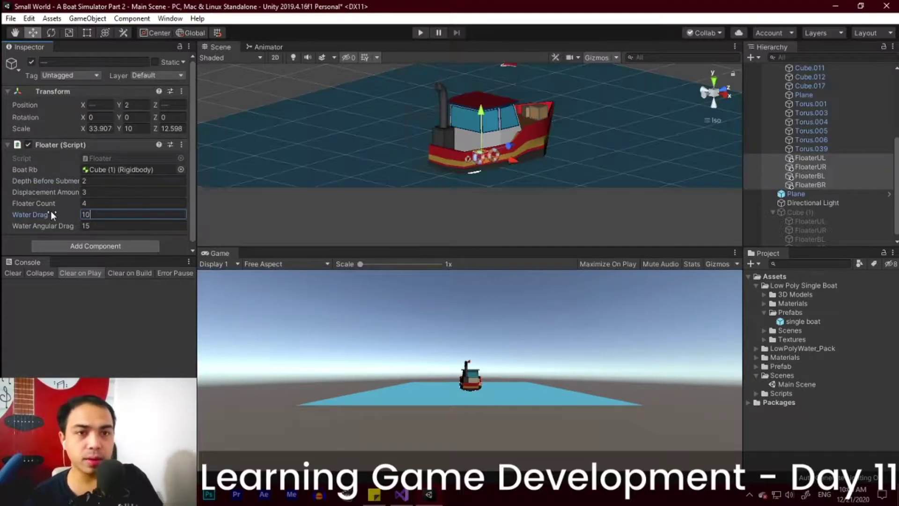
pyautogui.press('Tab')
pyautogui.write('100')
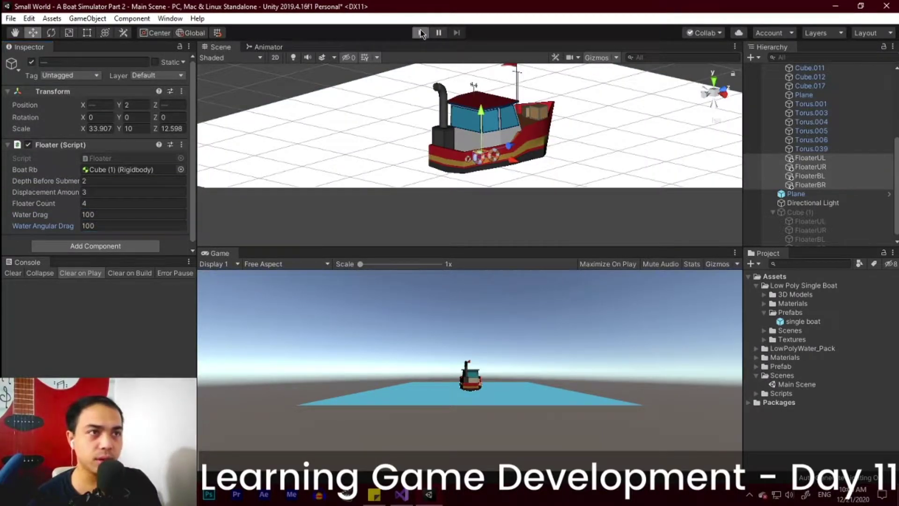
pyautogui.click(421, 32)
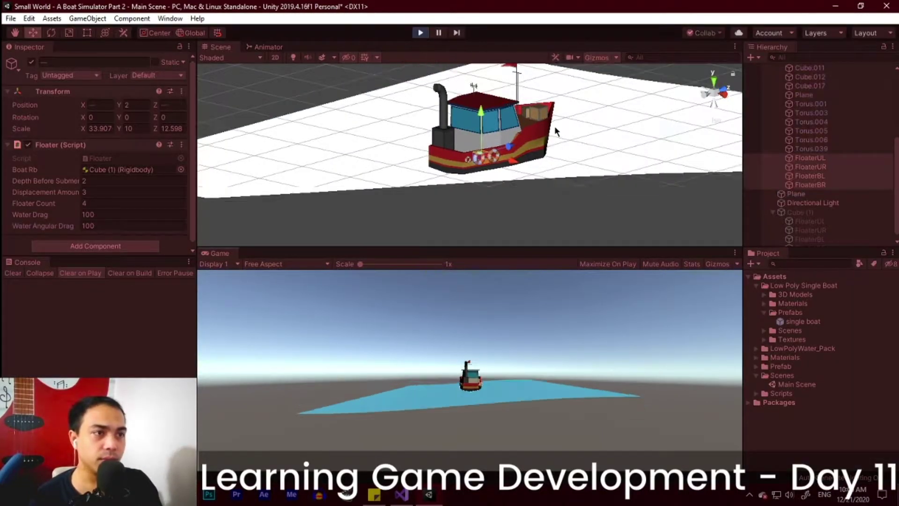
pyautogui.click(420, 33)
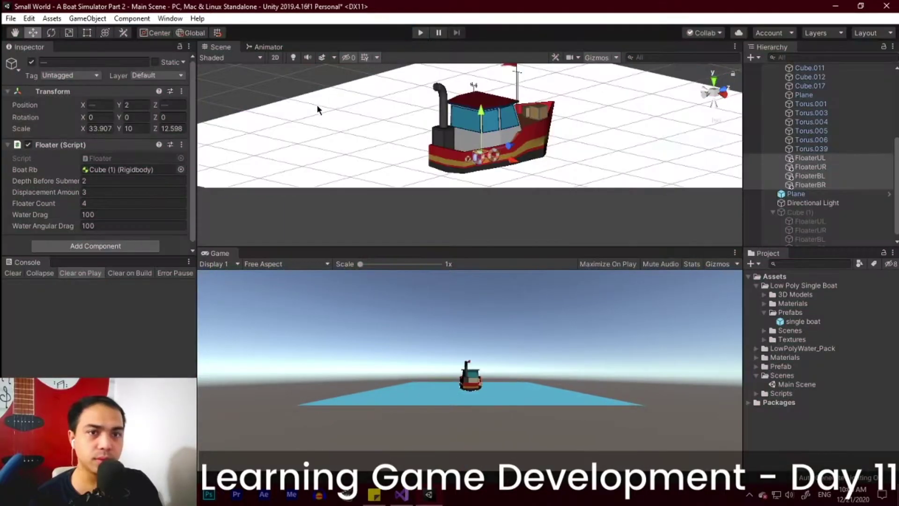
# Step: Assign the single boat's Rigidbody as Boat Rb on the four floaters and inspect the boat on the waves
pyautogui.click(181, 170)
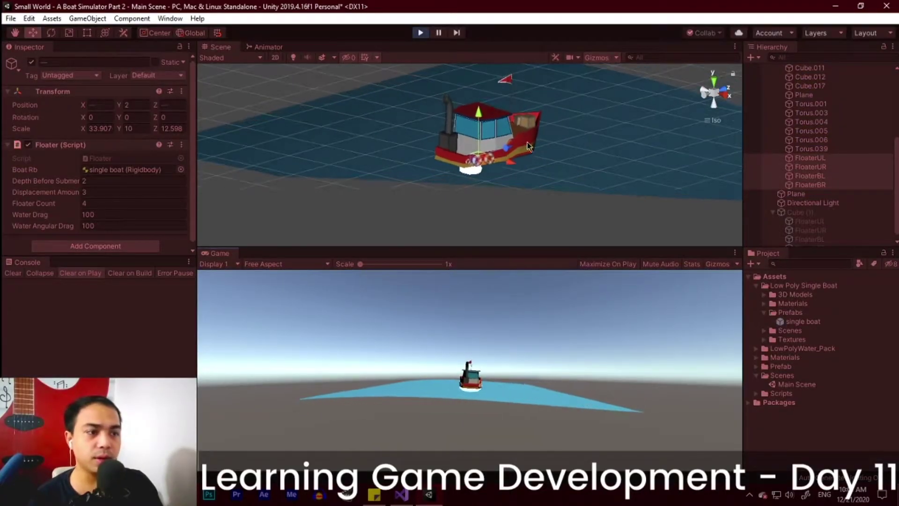
pyautogui.keyDown('alt'); pyautogui.moveTo(510, 135); pyautogui.dragTo(372, 132); pyautogui.keyUp('alt')
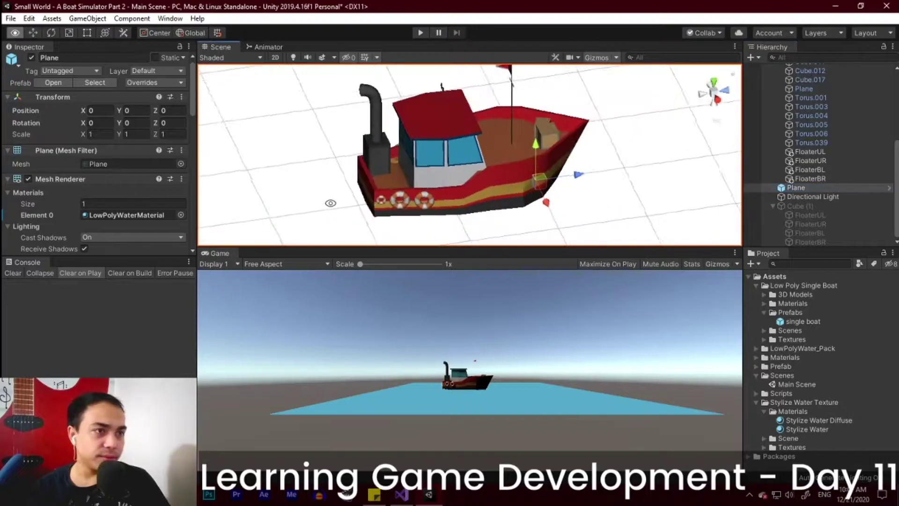
pyautogui.scroll(-5, 330, 202)
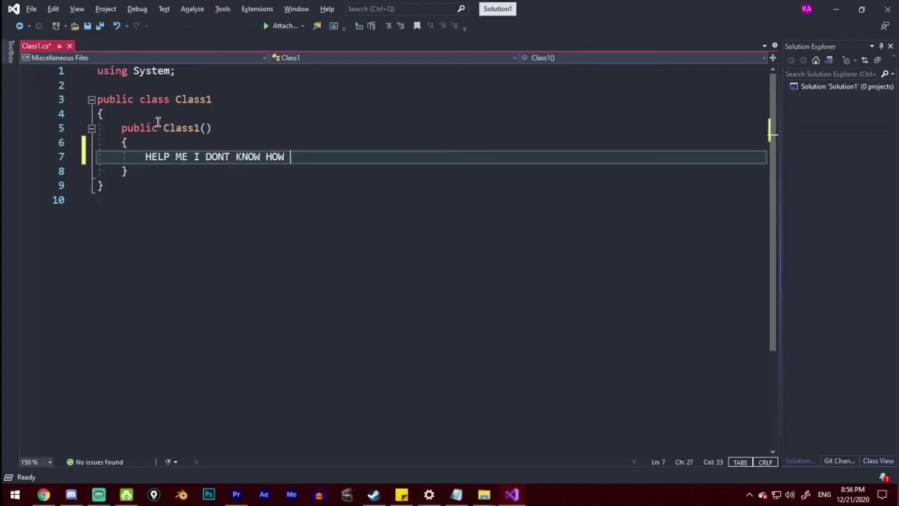
# Step: In Visual Studio, extend the "HELP ME I DONT KNOW HOW" line in the Class1 constructor with "SOMEBODY SAVE" text
pyautogui.write('E SOMEBODY SAVE M')
pyautogui.press('Return')
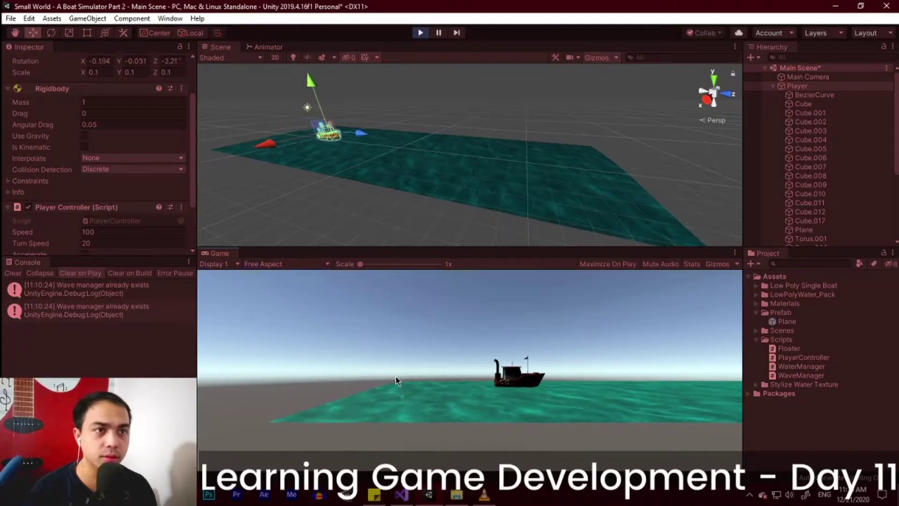
# Step: Sail the Player boat forward and turn it on the water in play mode to test its controls
pyautogui.press('w')
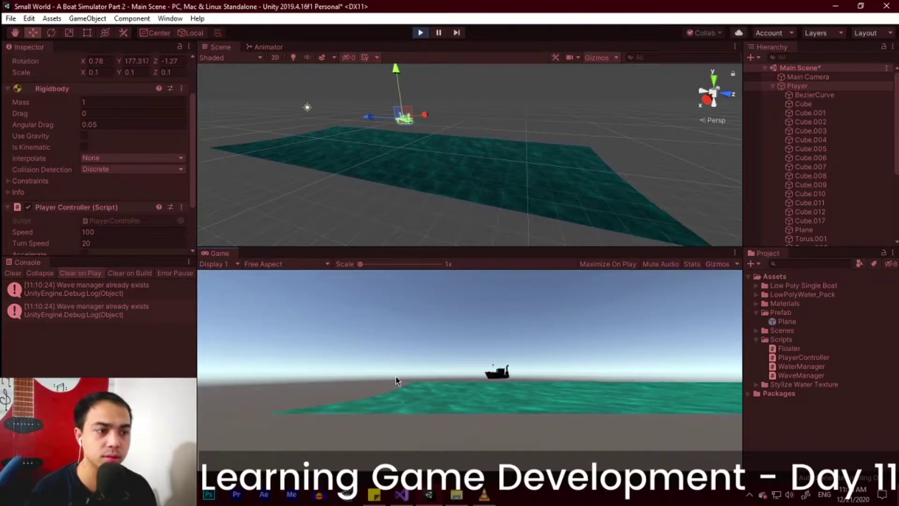
pyautogui.press('a')
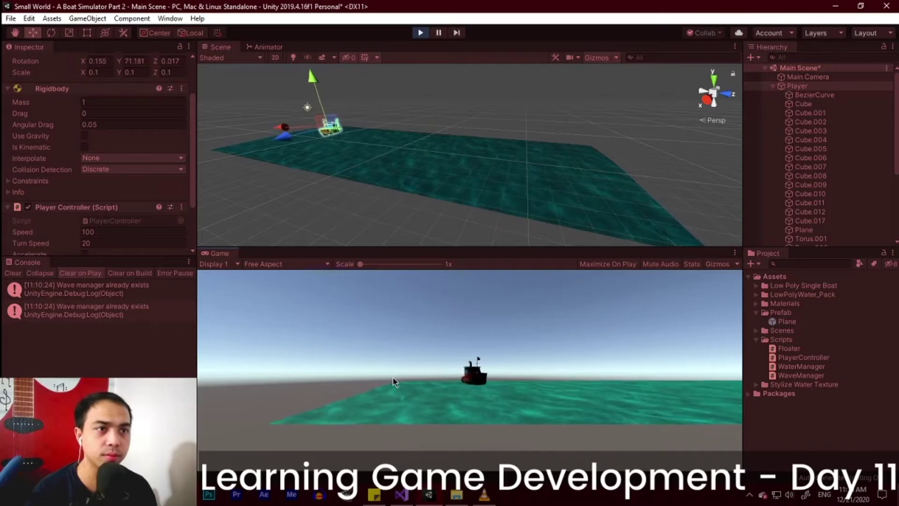
pyautogui.scroll(3, 141, 171)
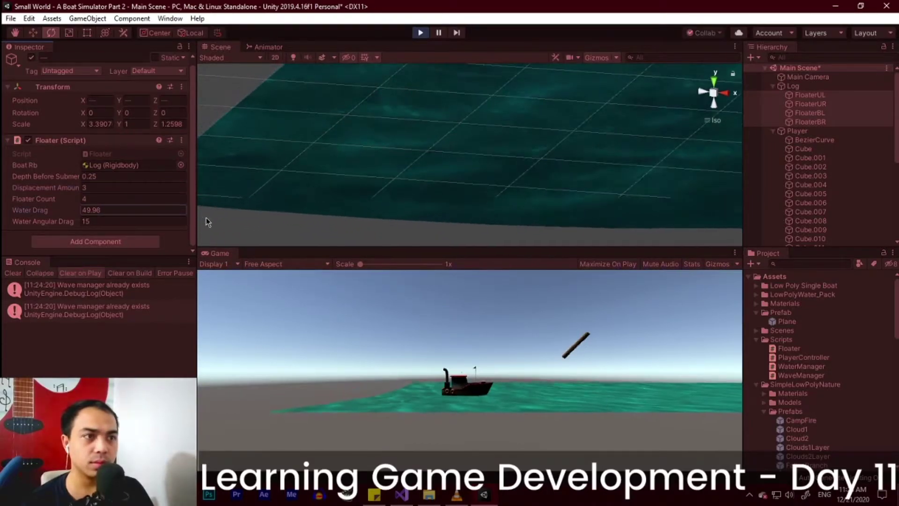
# Step: Adjust the Water Drag of the log's four floaters while the game is playing
pyautogui.moveTo(208, 220); pyautogui.dragTo(41, 221)
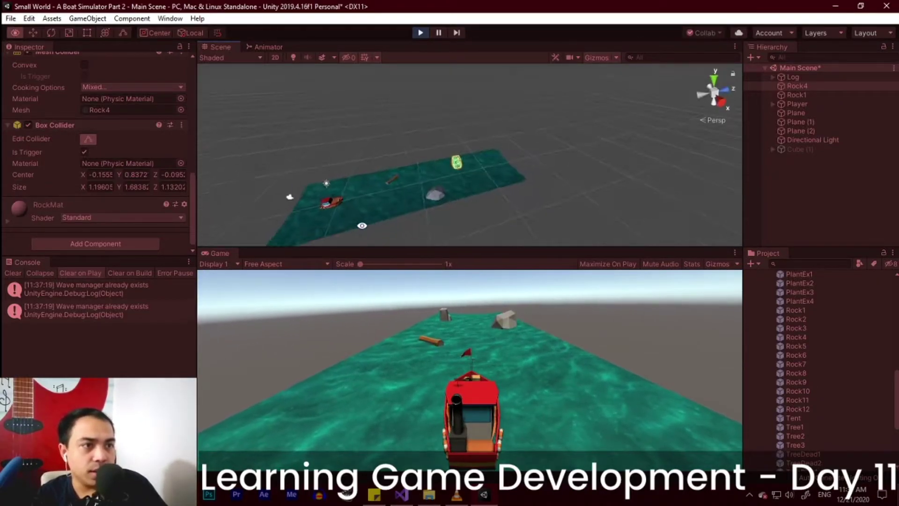
# Step: Inspect the obstacles on the water and steer the boat past the rocks in play mode
pyautogui.keyDown('alt'); pyautogui.moveTo(473, 174); pyautogui.dragTo(362, 162); pyautogui.keyUp('alt')
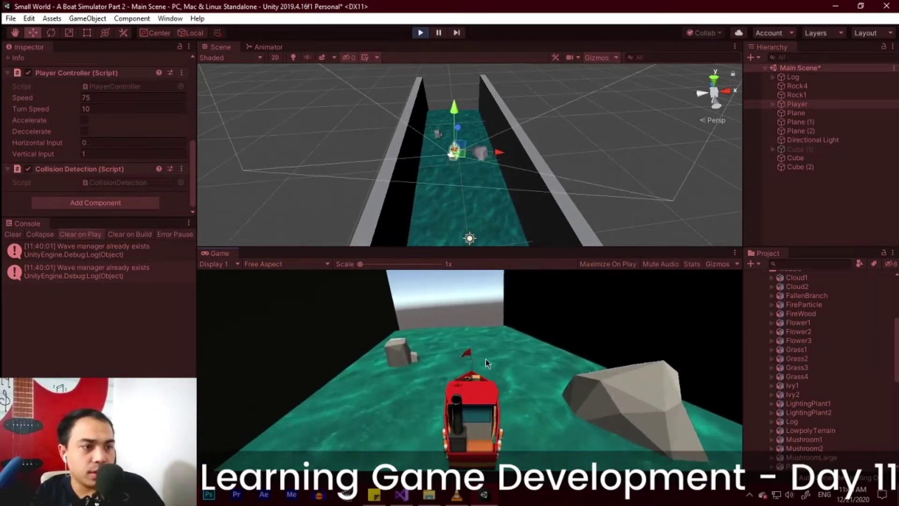
pyautogui.press('Right')
pyautogui.press('Down')
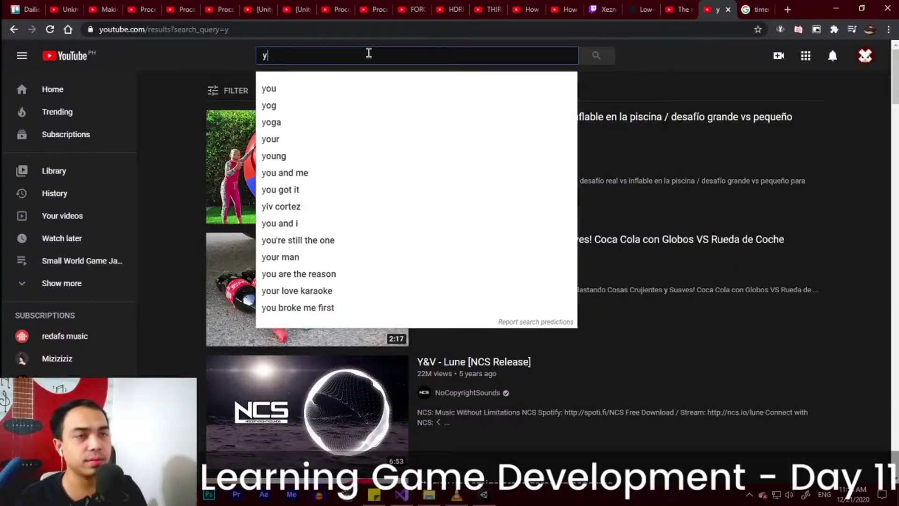
# Step: Switch to YouTube, search for "how to make terrains in unity" and play the Brackeys terrain tutorial full screen
pyautogui.write('outube')
pyautogui.press('Return')
pyautogui.doubleClick(368, 52)
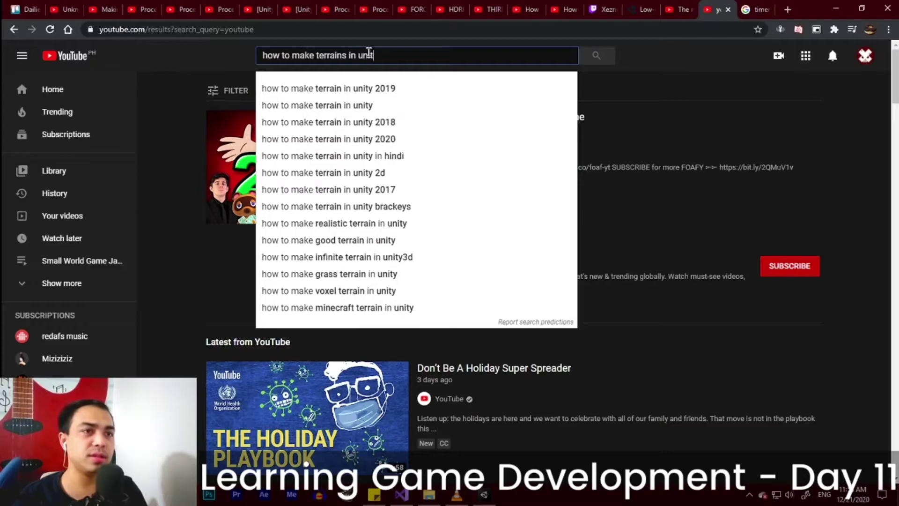
pyautogui.write('ty')
pyautogui.press('Return')
pyautogui.click(365, 178)
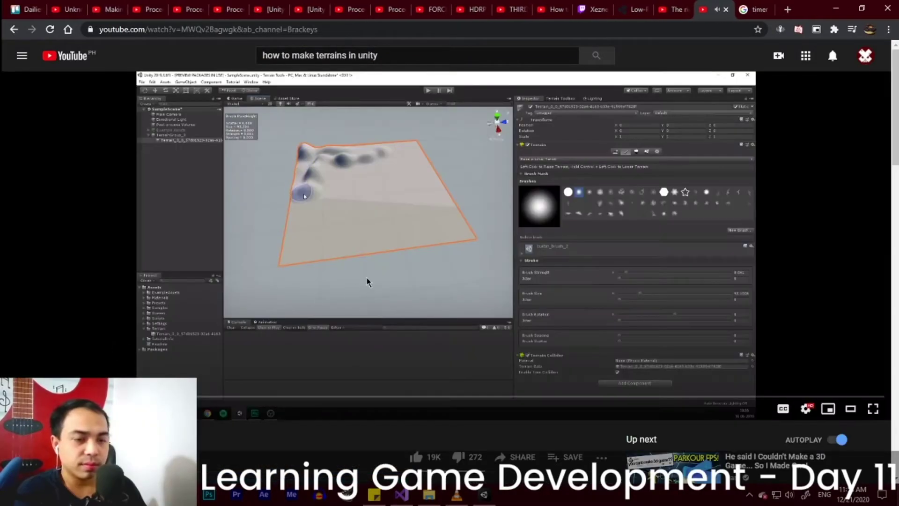
pyautogui.press('f')
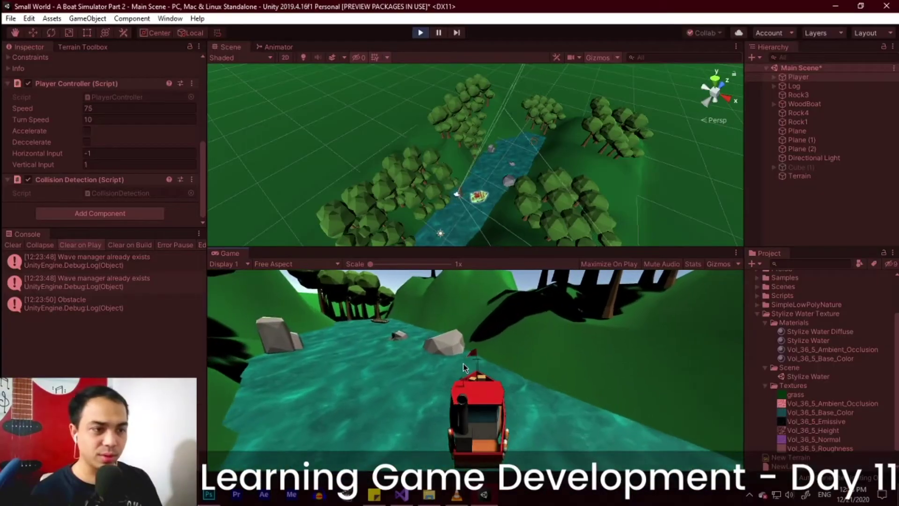
# Step: Test the boat on the river between the terrain banks by reversing, driving forward and turning it in play mode
pyautogui.press('s')
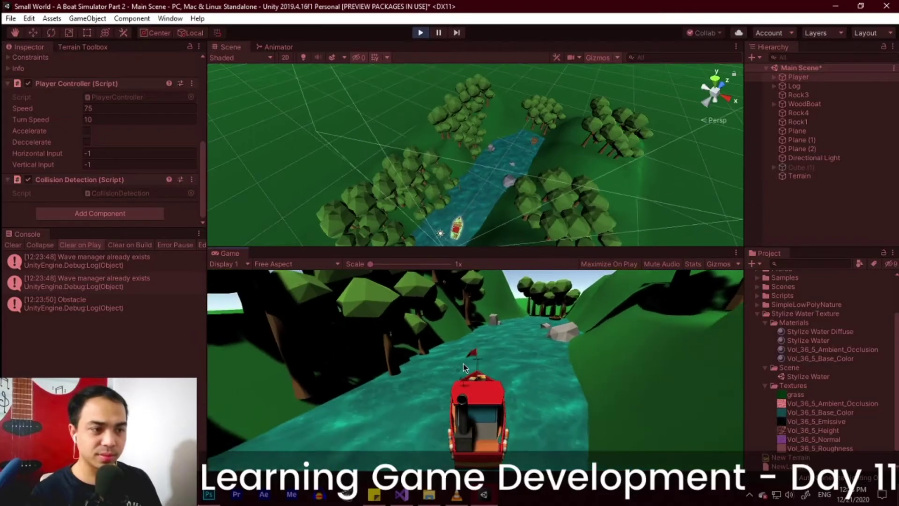
pyautogui.press('w')
pyautogui.press('d')
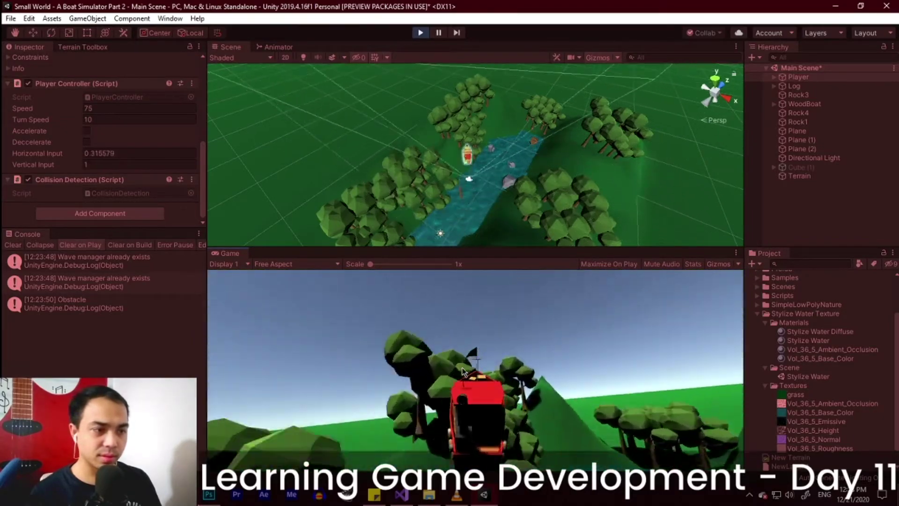
pyautogui.press('d')
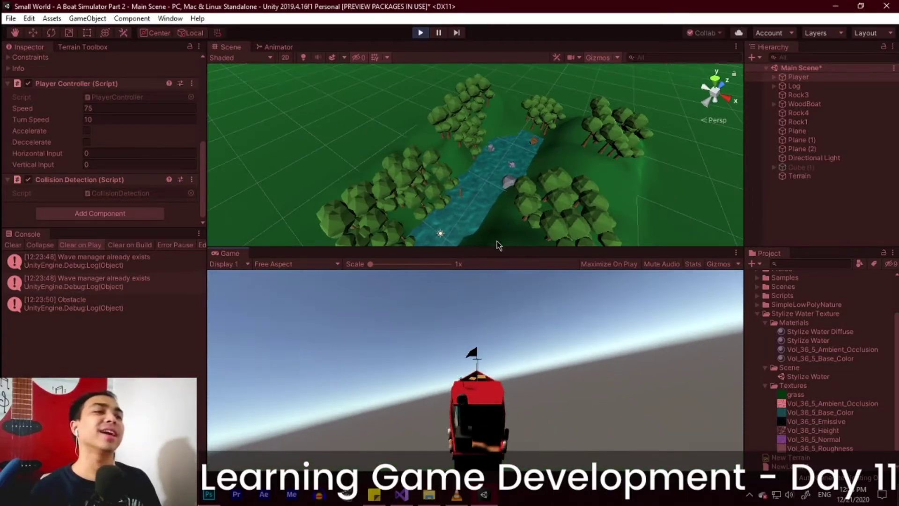
# Step: Look for the Player boat beyond the edge of the terrain in the Scene view
pyautogui.scroll(5, 535, 187)
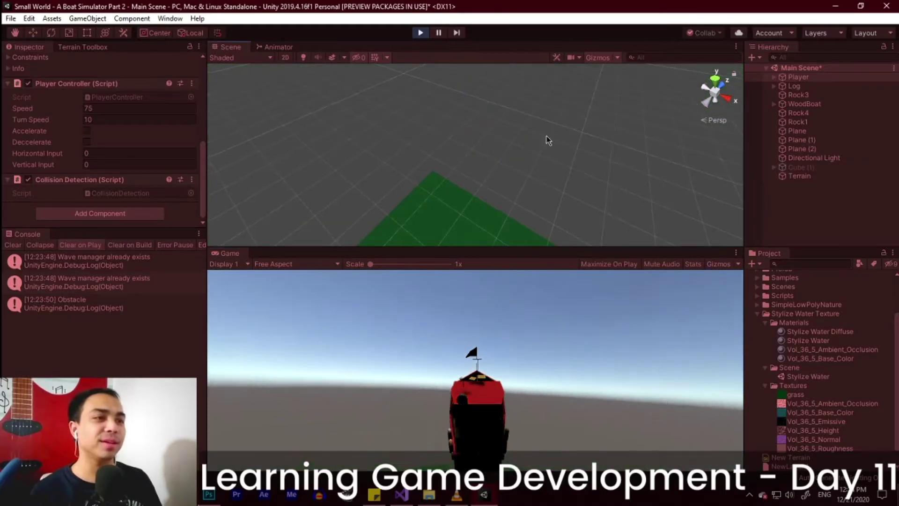
pyautogui.scroll(2, 470, 177)
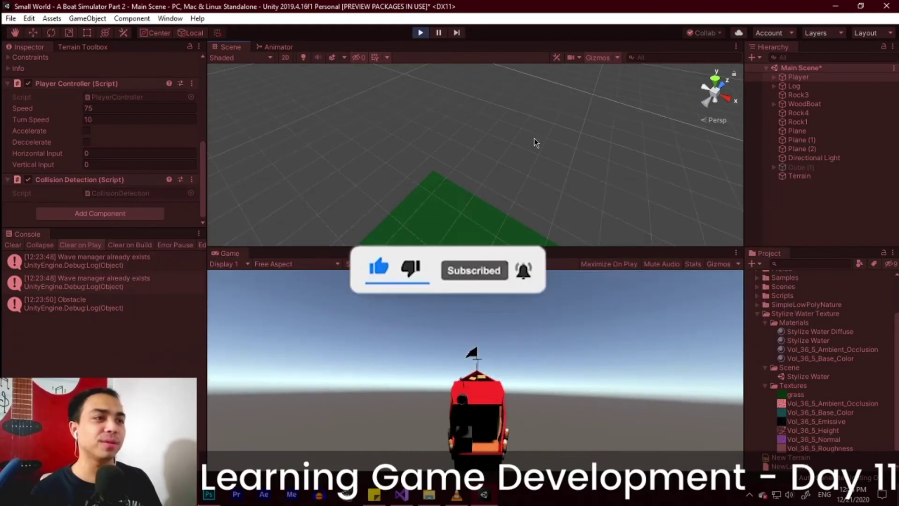
pyautogui.scroll(-3, 474, 169)
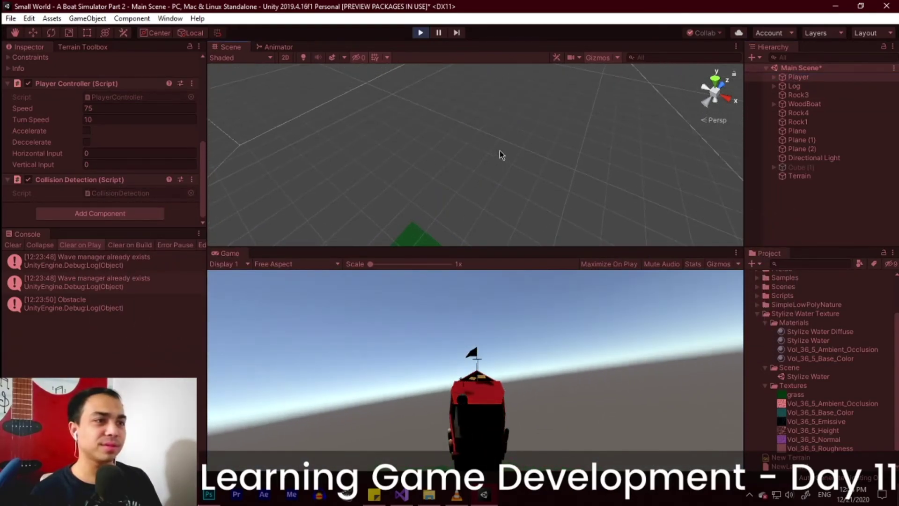
pyautogui.click(497, 150)
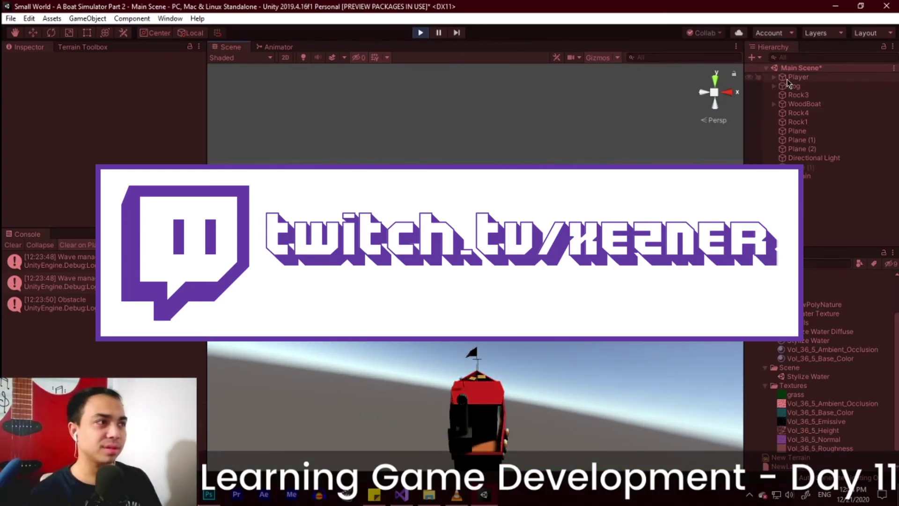
pyautogui.keyDown('alt'); pyautogui.moveTo(509, 198); pyautogui.dragTo(513, 167); pyautogui.keyUp('alt')
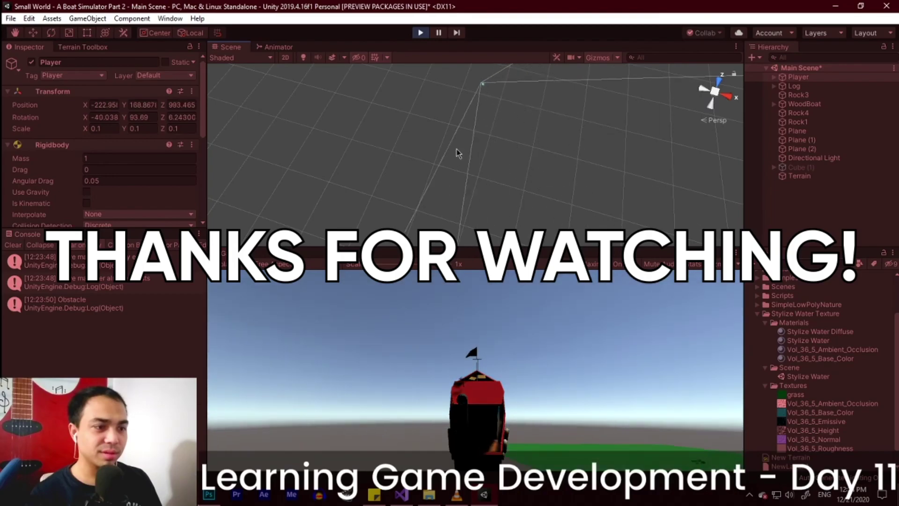
# Step: Stop and restart play mode to put the boat back at its starting point on the river
pyautogui.click(420, 33)
pyautogui.click(420, 38)
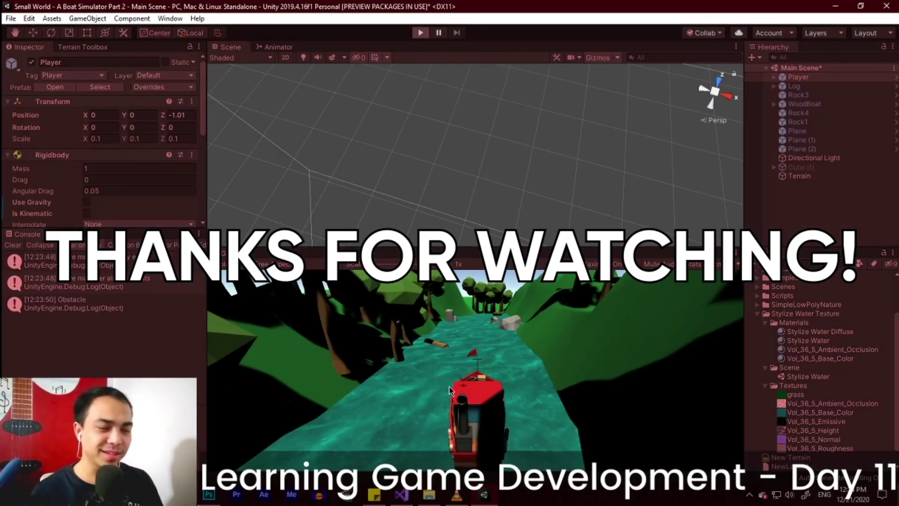